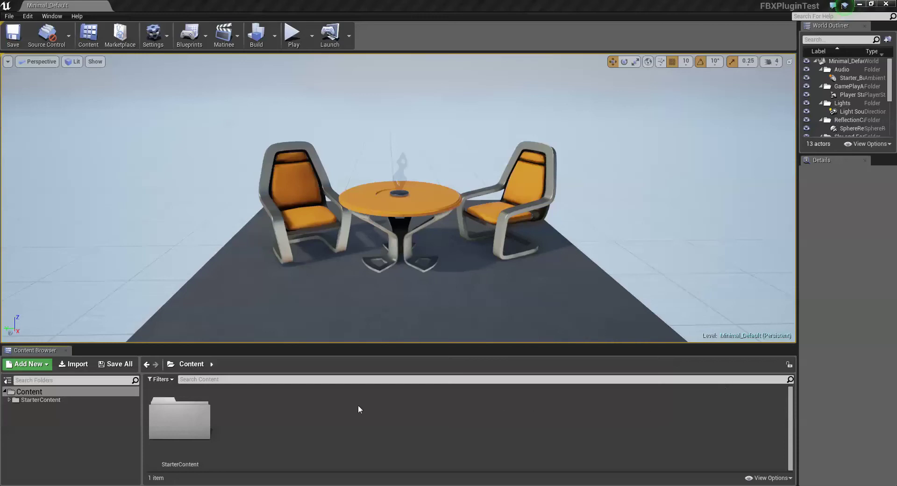
# Start an FBX import of copterWhole_Parented.fbx from the Export folder
pyautogui.click(29, 18)
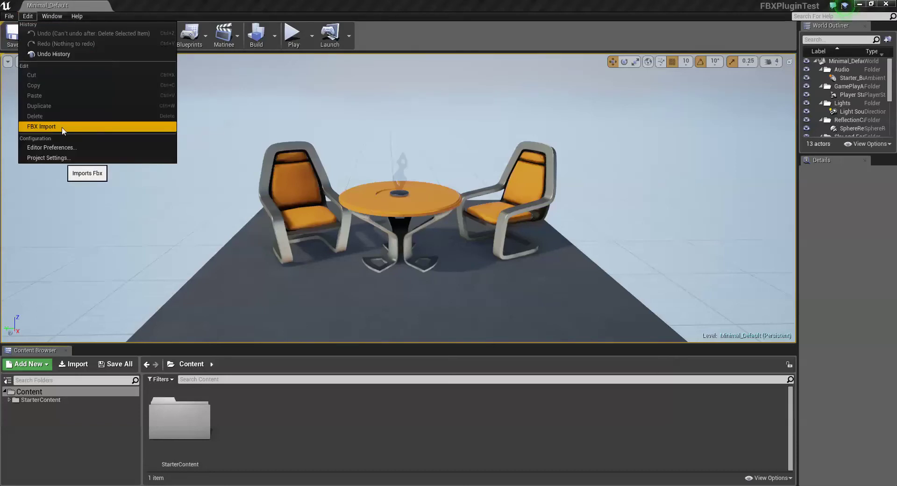
pyautogui.click(64, 129)
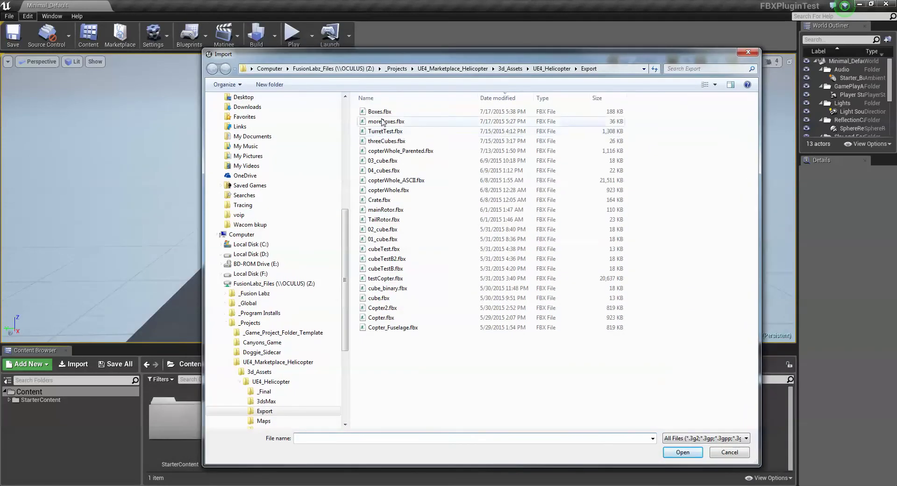
pyautogui.doubleClick(401, 151)
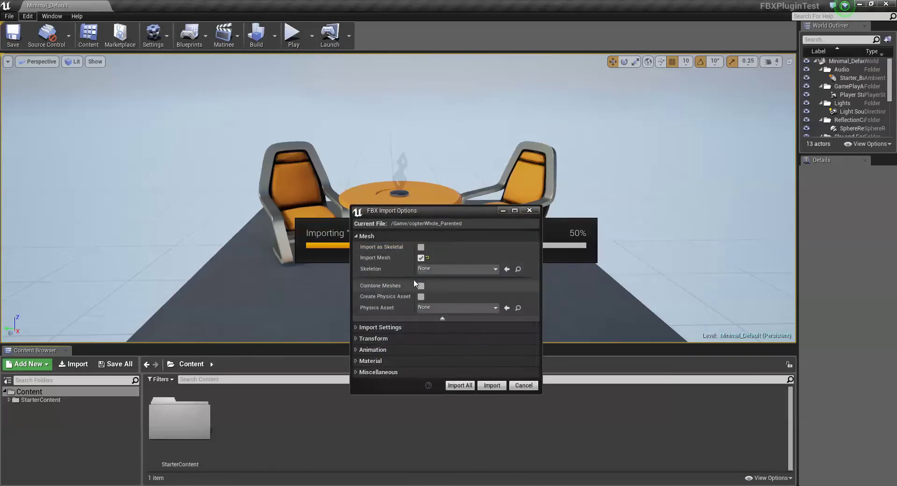
# Import with default options to create the Copter, Rotor and TRotor meshes, then enlarge the asset list
pyautogui.click(492, 386)
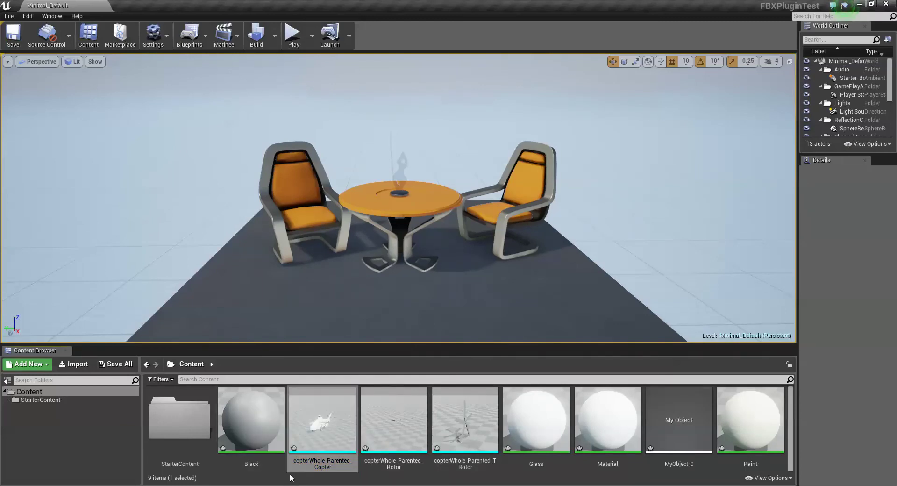
pyautogui.click(791, 420)
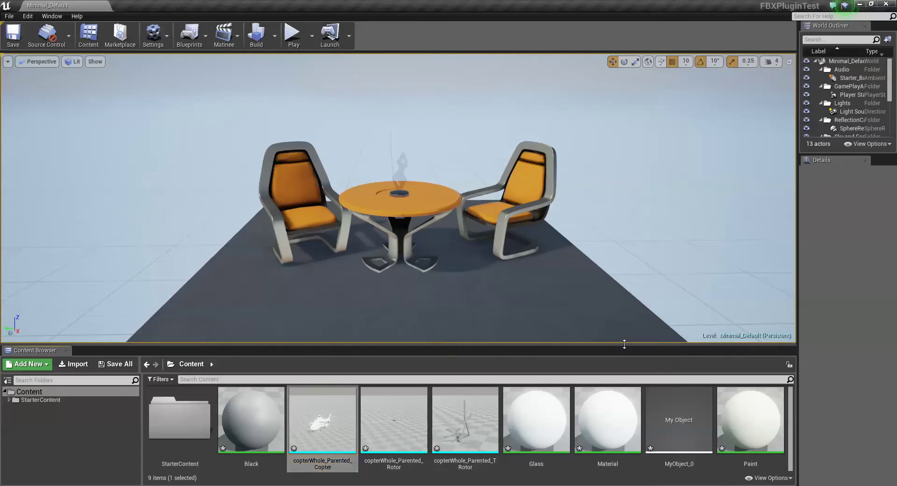
pyautogui.moveTo(624, 342); pyautogui.dragTo(624, 286)
# Create an Actor Blueprint Class named NewBlueprint and open it
pyautogui.rightClick(585, 450)
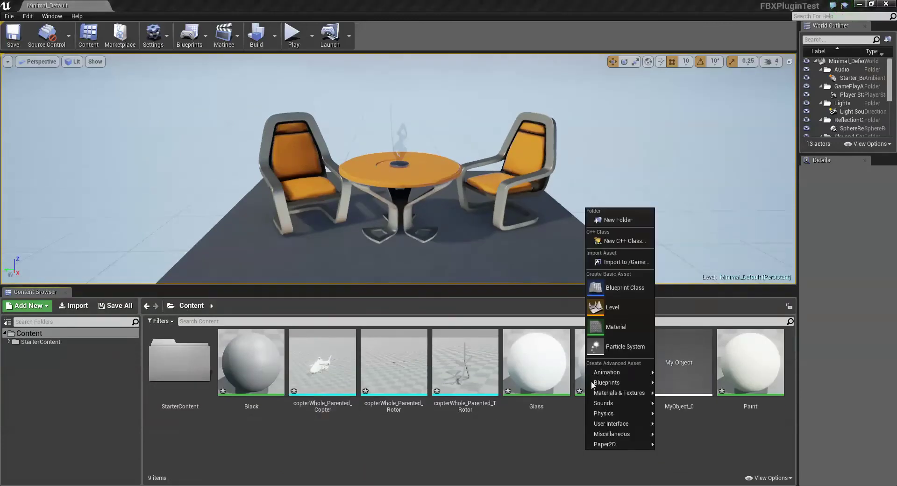
pyautogui.click(624, 288)
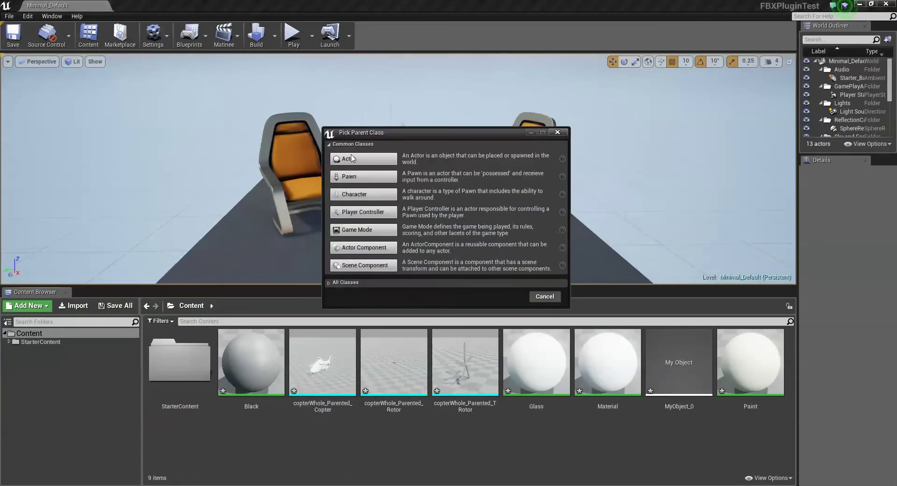
pyautogui.click(351, 158)
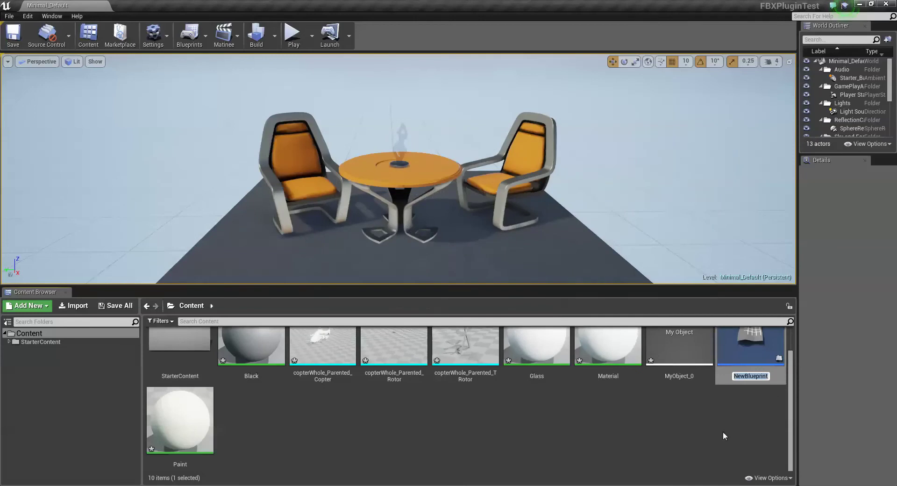
pyautogui.press('Return')
pyautogui.doubleClick(747, 349)
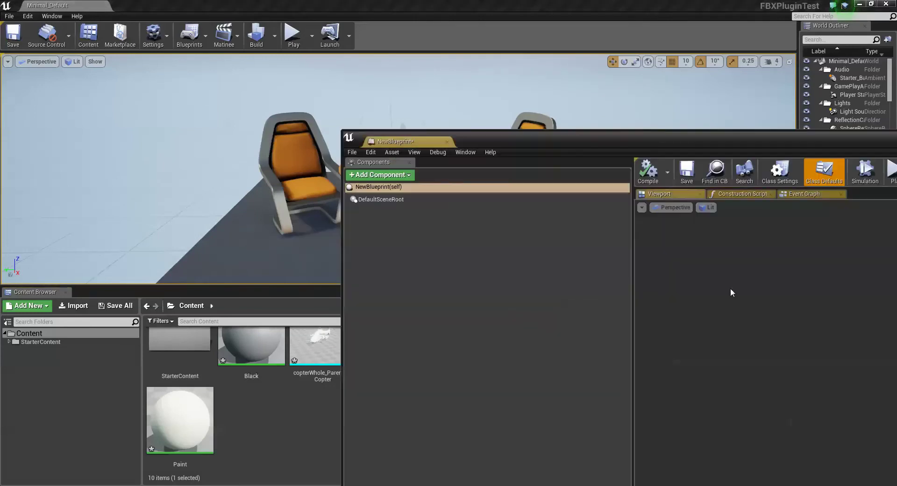
# Place the Blueprint editor above the assets and select the Copter and Rotor meshes
pyautogui.moveTo(397, 137)
pyautogui.mouseDown()
pyautogui.moveTo(576, 255)
pyautogui.moveTo(687, 297)
pyautogui.mouseUp()
pyautogui.moveTo(833, 307); pyautogui.dragTo(297, 49)
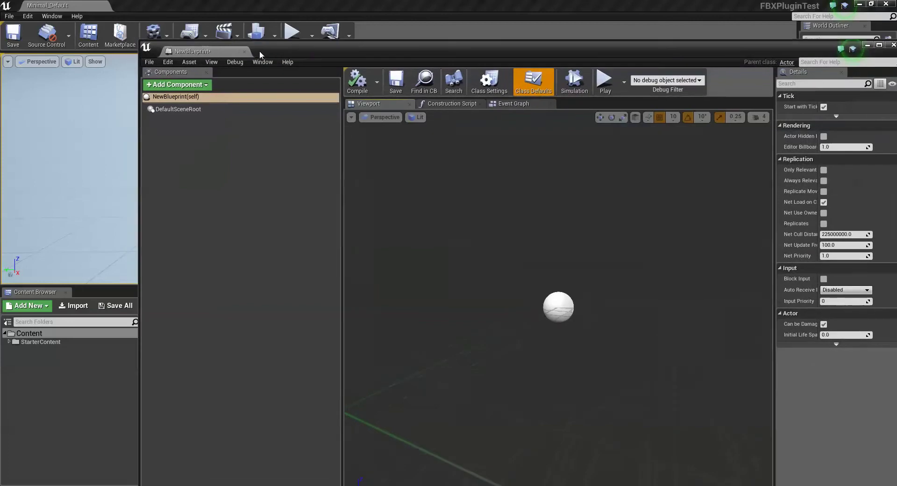
pyautogui.moveTo(139, 41); pyautogui.dragTo(458, 236)
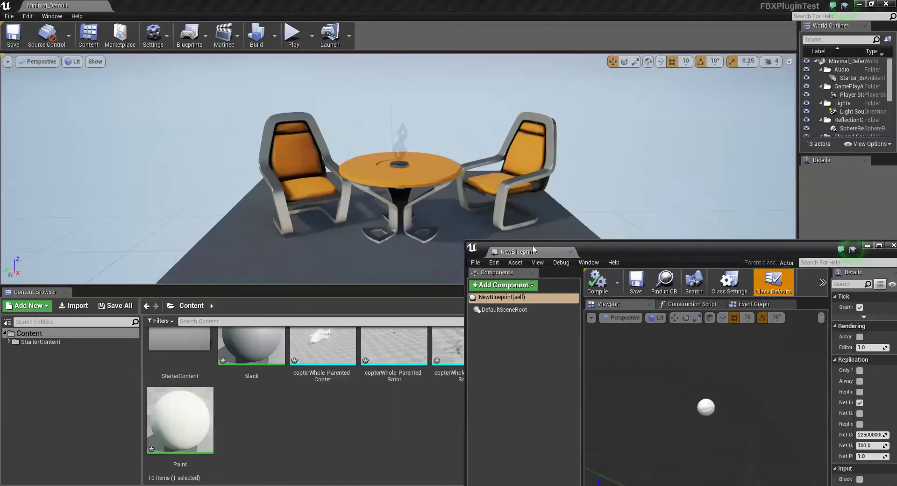
pyautogui.moveTo(634, 250)
pyautogui.mouseDown()
pyautogui.moveTo(375, 96)
pyautogui.moveTo(432, 42)
pyautogui.mouseUp()
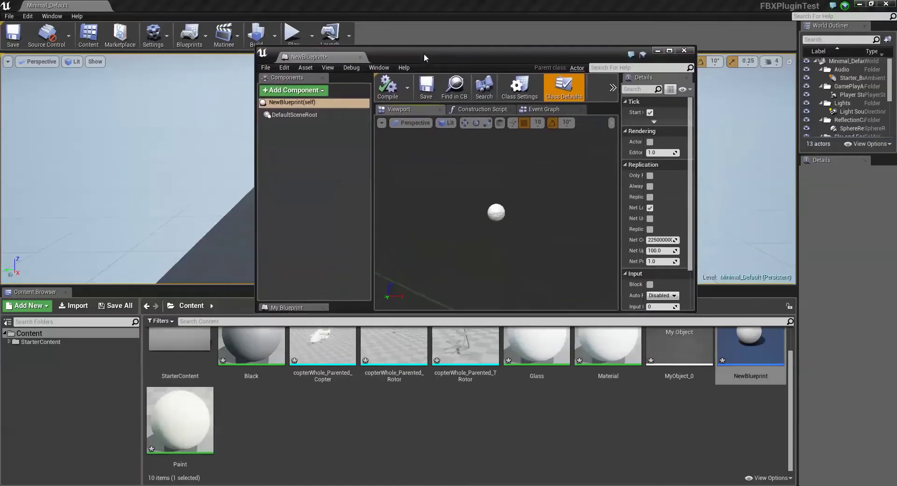
pyautogui.click(348, 374)
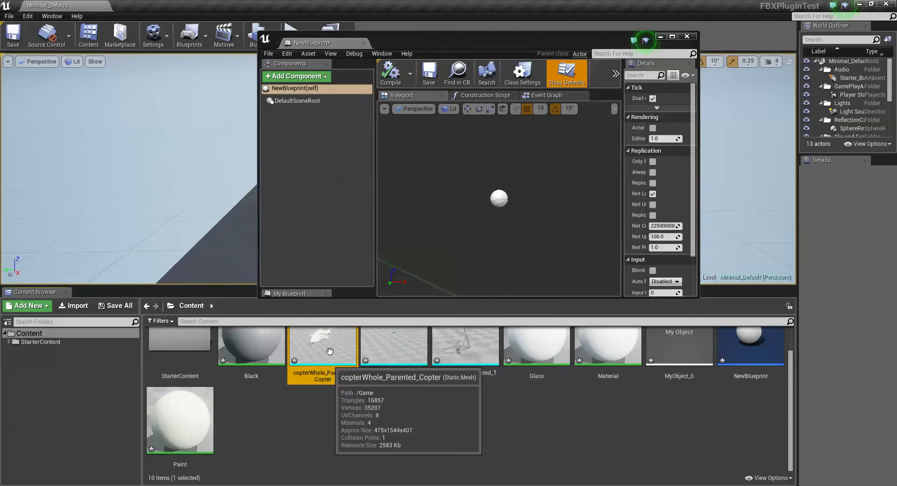
pyautogui.keyDown('ctrl'); pyautogui.click(406, 345); pyautogui.keyUp('ctrl')
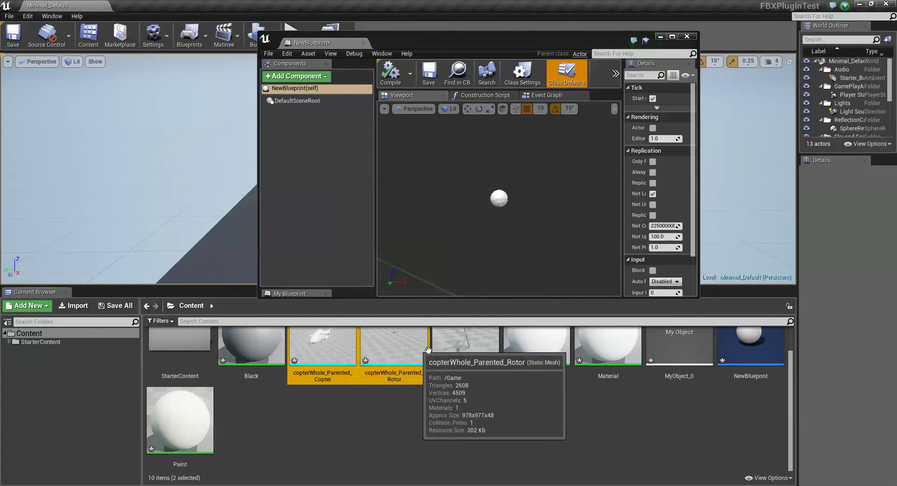
# Add the Copter, Rotor and TRotor meshes as components under DefaultSceneRoot
pyautogui.keyDown('ctrl'); pyautogui.click(470, 347); pyautogui.keyUp('ctrl')
pyautogui.moveTo(470, 347); pyautogui.dragTo(298, 140)
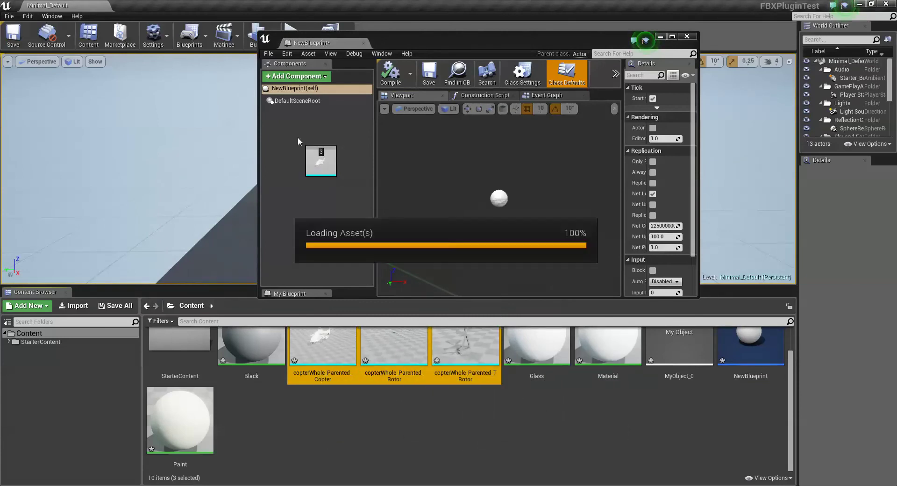
pyautogui.moveTo(336, 196); pyautogui.dragTo(335, 196)
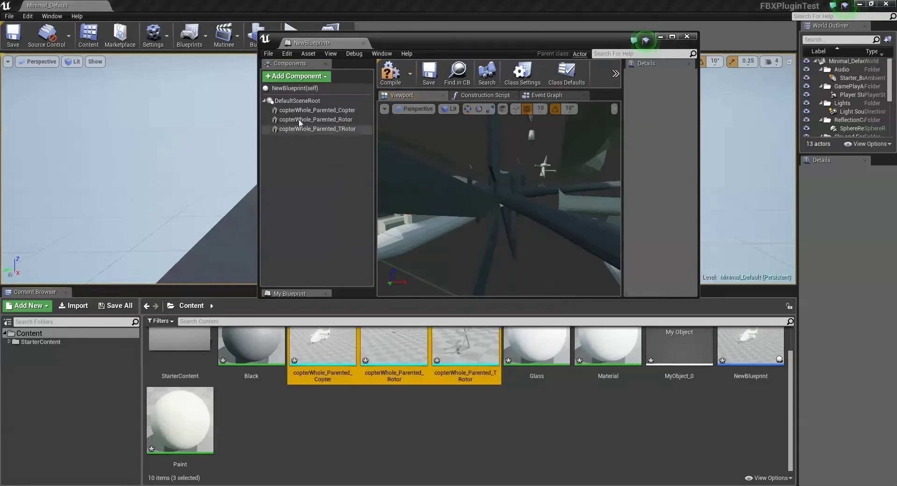
# Add a Scene component named MyRoot and attach the three mesh components to it
pyautogui.click(298, 76)
pyautogui.moveTo(377, 105); pyautogui.dragTo(380, 268)
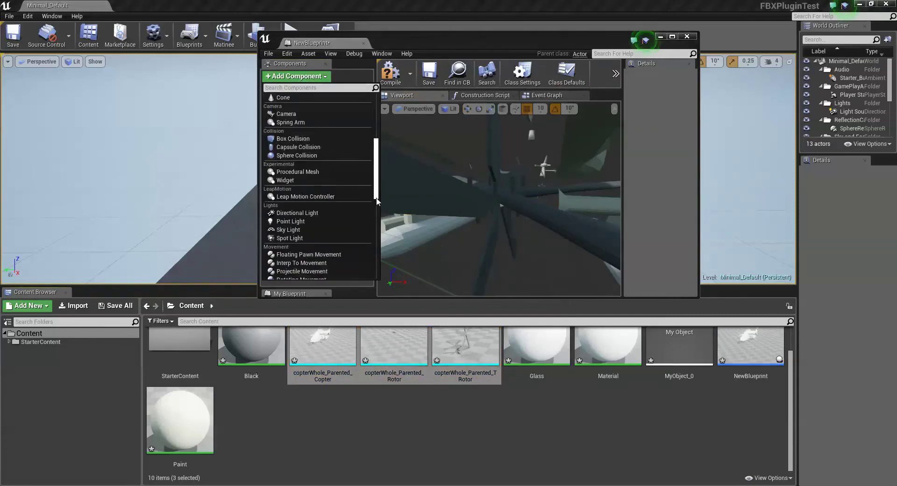
pyautogui.click(287, 270)
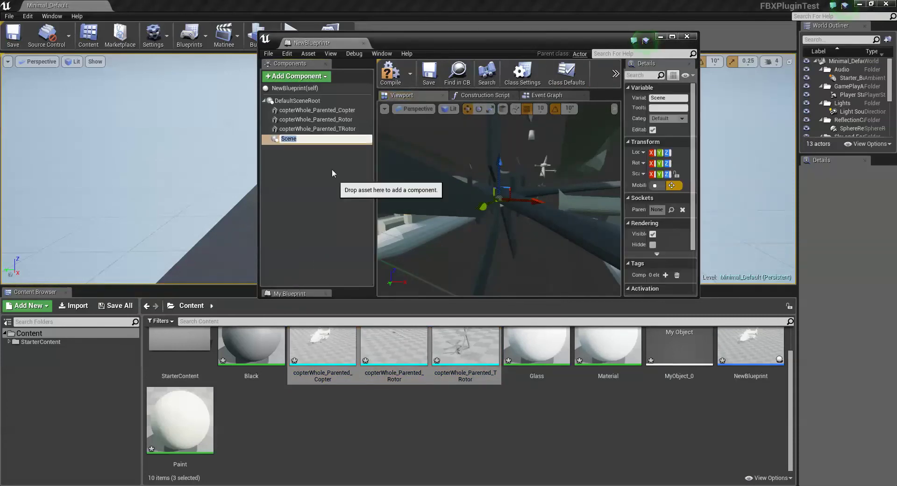
pyautogui.write('My')
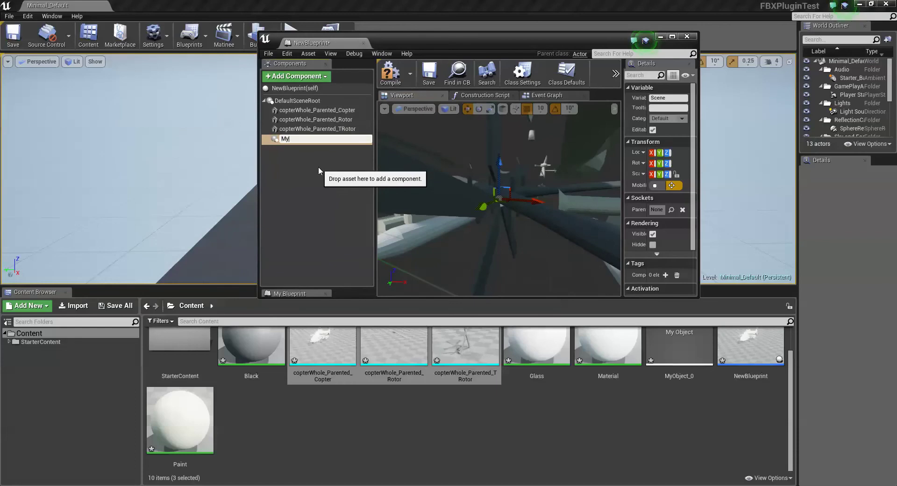
pyautogui.write('Root')
pyautogui.press('Return')
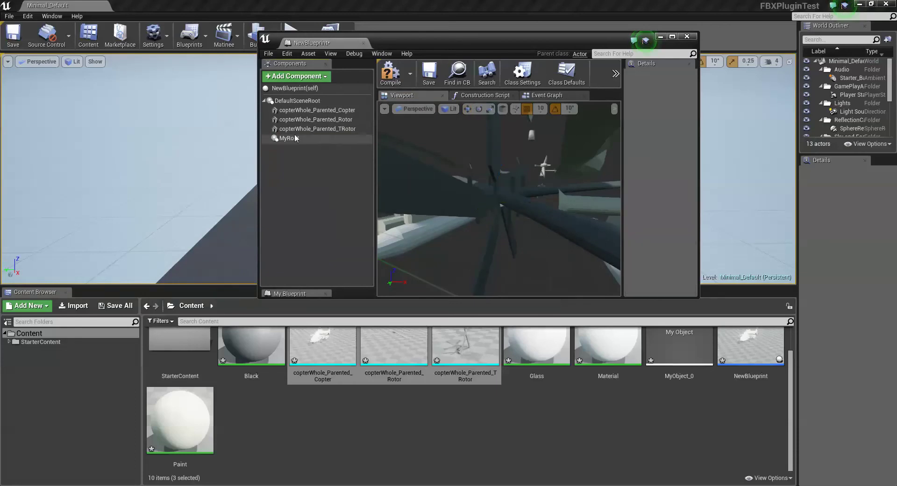
pyautogui.click(304, 128)
pyautogui.keyDown('shift'); pyautogui.click(300, 110); pyautogui.keyUp('shift')
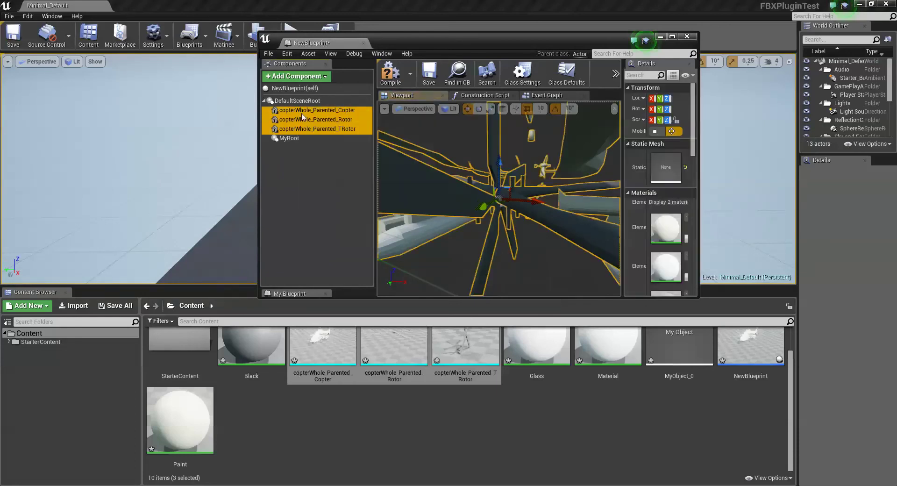
pyautogui.moveTo(300, 111); pyautogui.dragTo(289, 141)
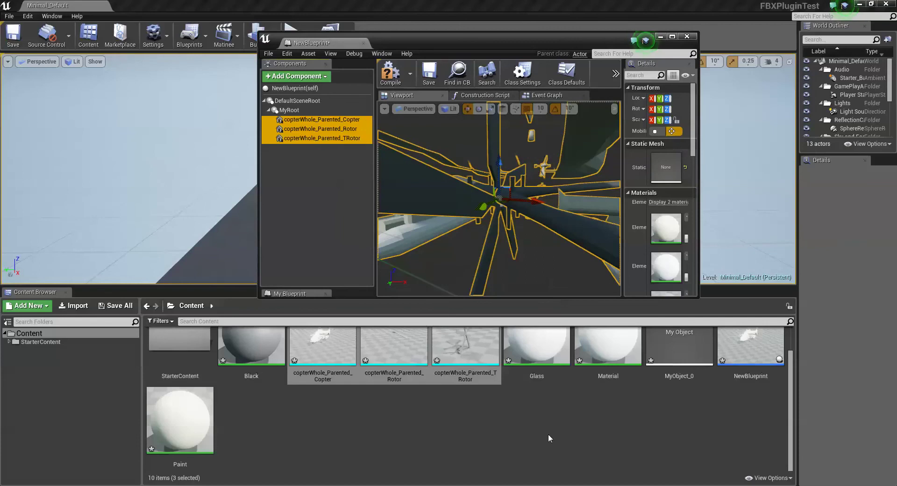
pyautogui.click(511, 169)
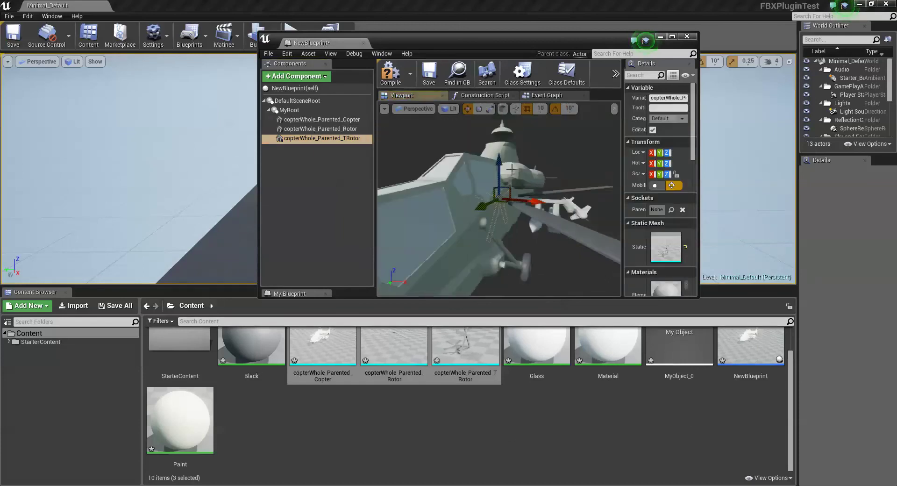
pyautogui.scroll(-3, 512, 169)
pyautogui.scroll(-2, 514, 185)
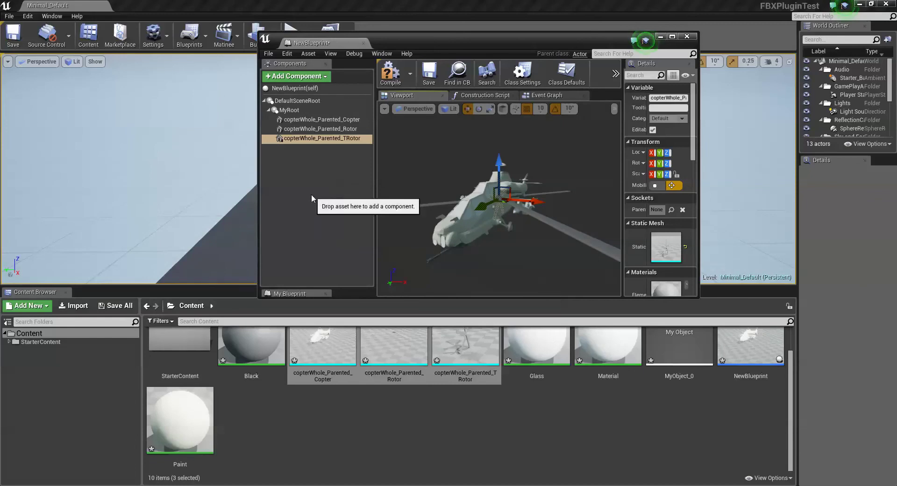
pyautogui.keyDown('shift'); pyautogui.click(326, 121); pyautogui.keyUp('shift')
pyautogui.click(492, 424)
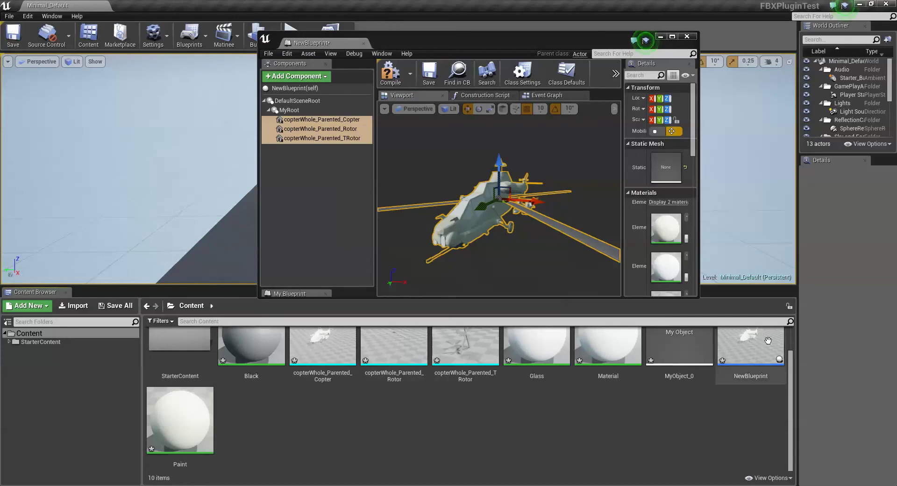
pyautogui.click(746, 346)
pyautogui.keyDown('ctrl'); pyautogui.click(692, 351); pyautogui.keyUp('ctrl')
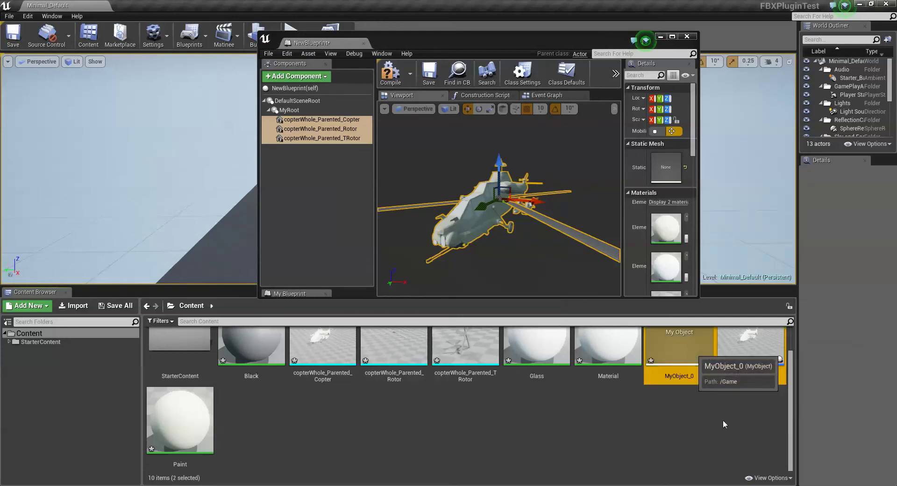
# Expand copterWhole_Parented_Copter to show the Rotor and TRotor nested beneath it
pyautogui.click(270, 55)
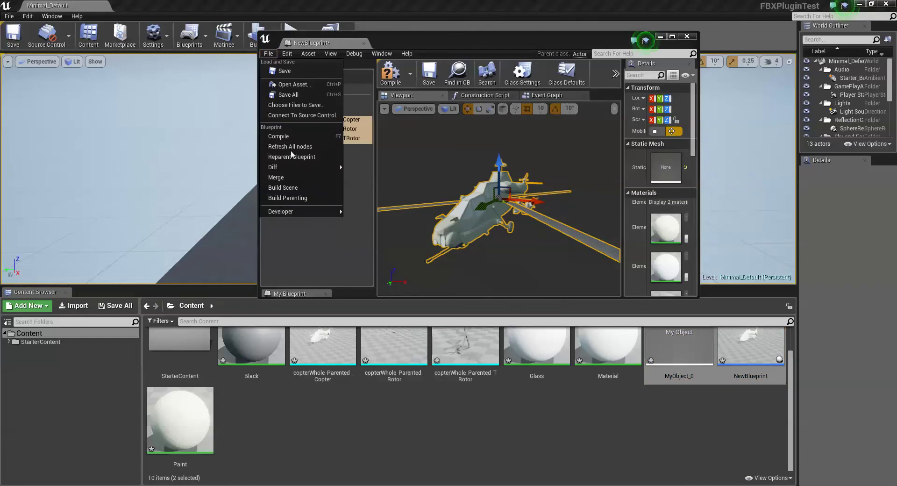
pyautogui.click(295, 188)
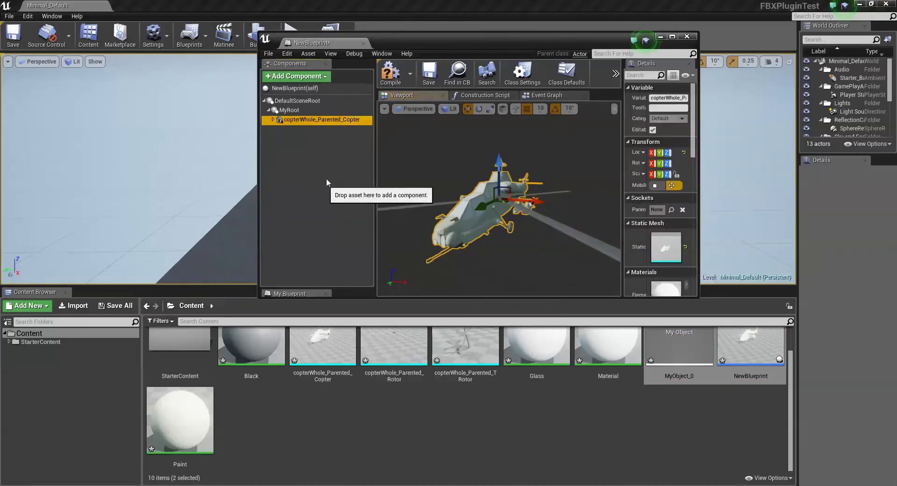
pyautogui.click(273, 120)
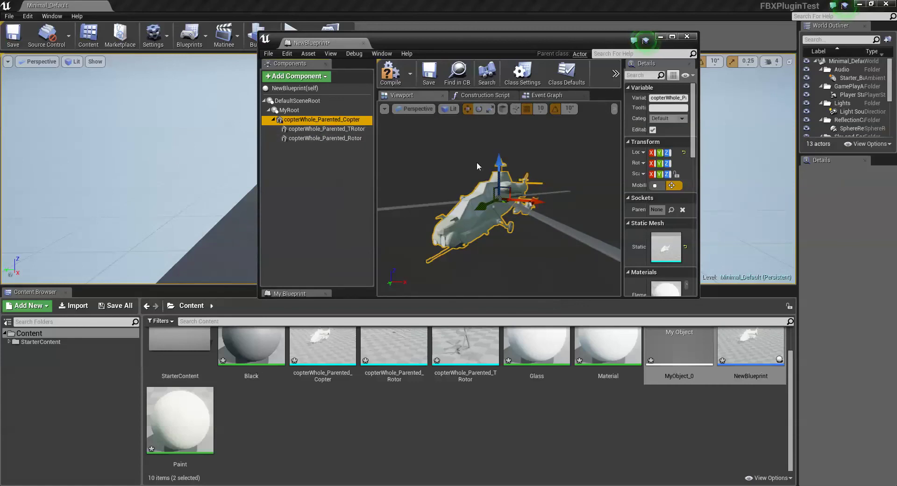
# Compile NewBlueprint and inspect the Rotor and TRotor pivots from several viewpoints
pyautogui.click(390, 72)
pyautogui.moveTo(512, 189); pyautogui.dragTo(499, 200)
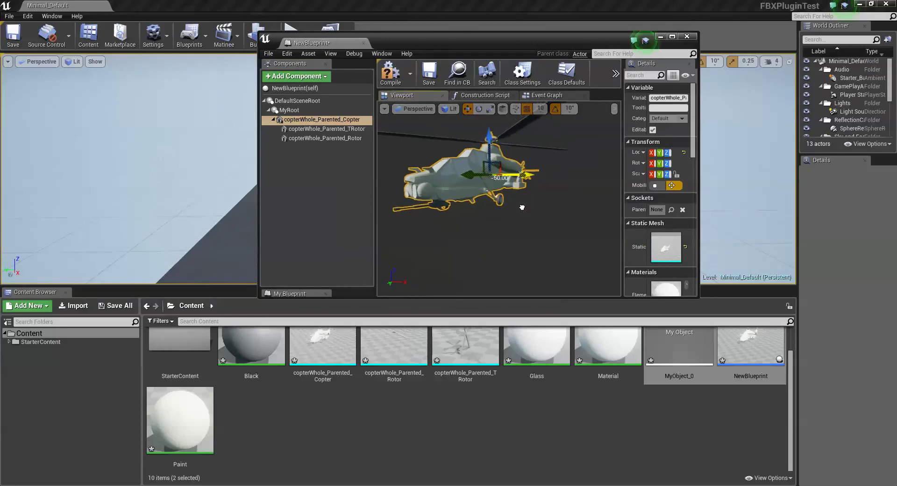
pyautogui.moveTo(499, 200); pyautogui.dragTo(497, 183, button='right')
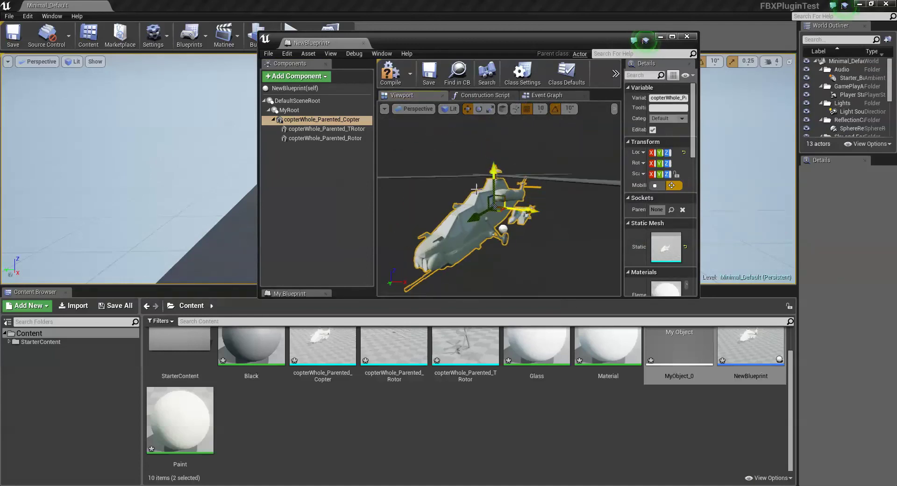
pyautogui.moveTo(570, 241); pyautogui.dragTo(537, 236, button='right')
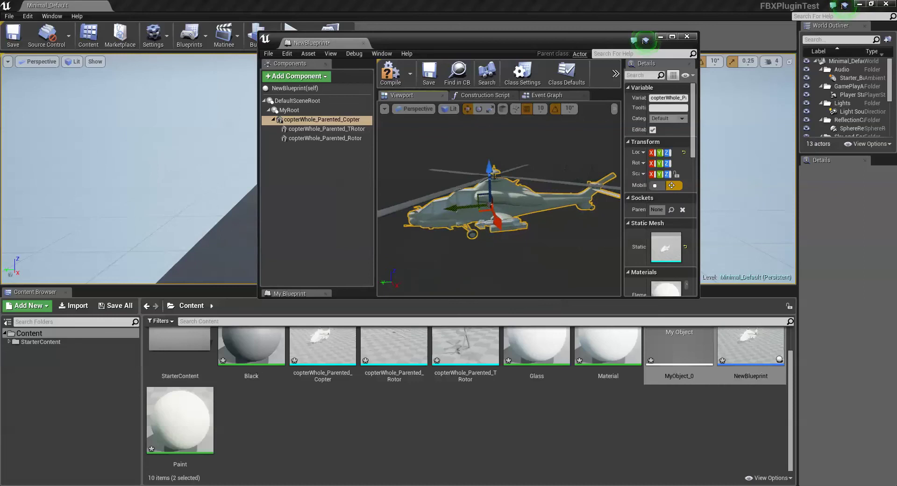
pyautogui.click(436, 193)
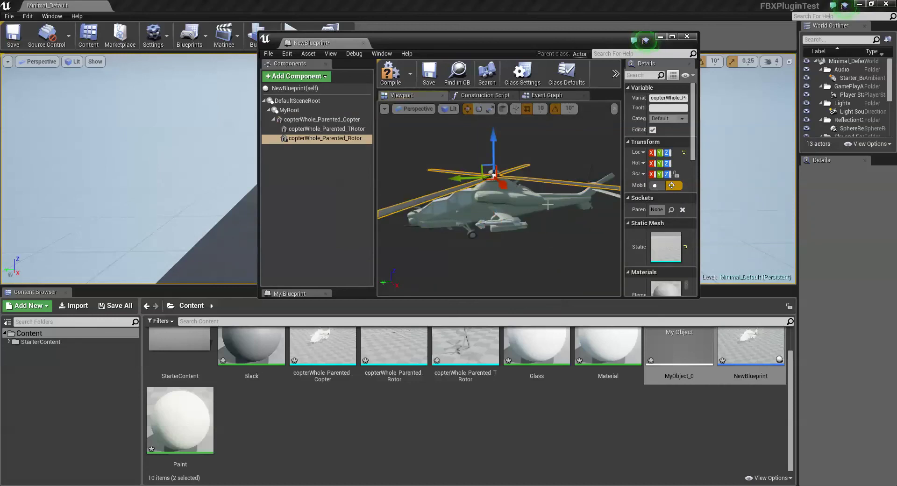
pyautogui.moveTo(548, 205); pyautogui.dragTo(521, 147, button='right')
pyautogui.click(552, 158)
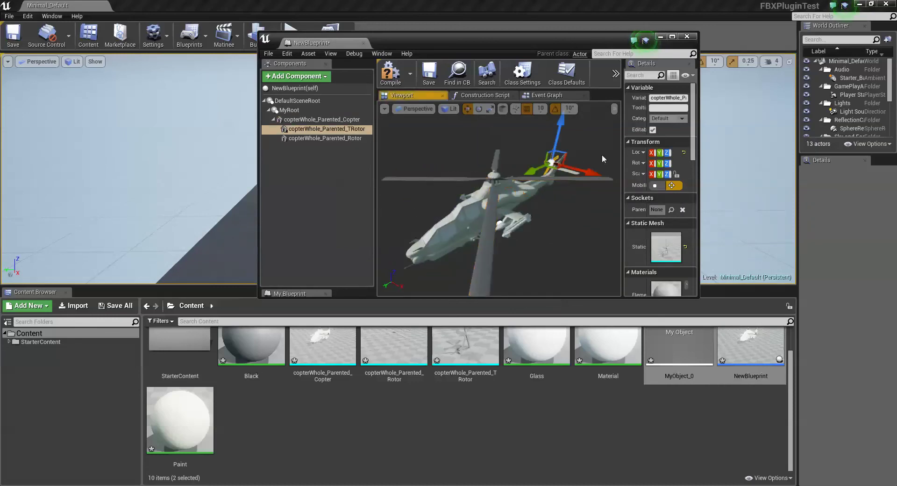
pyautogui.moveTo(601, 154); pyautogui.dragTo(514, 177, button='right')
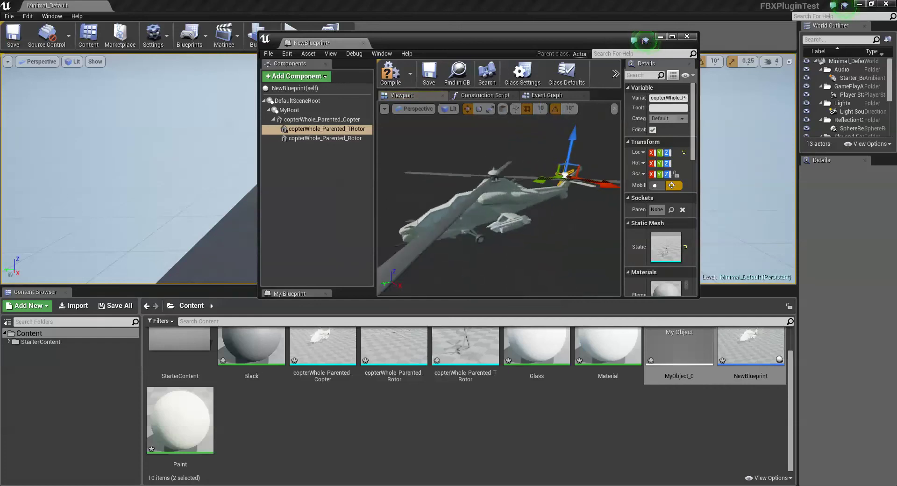